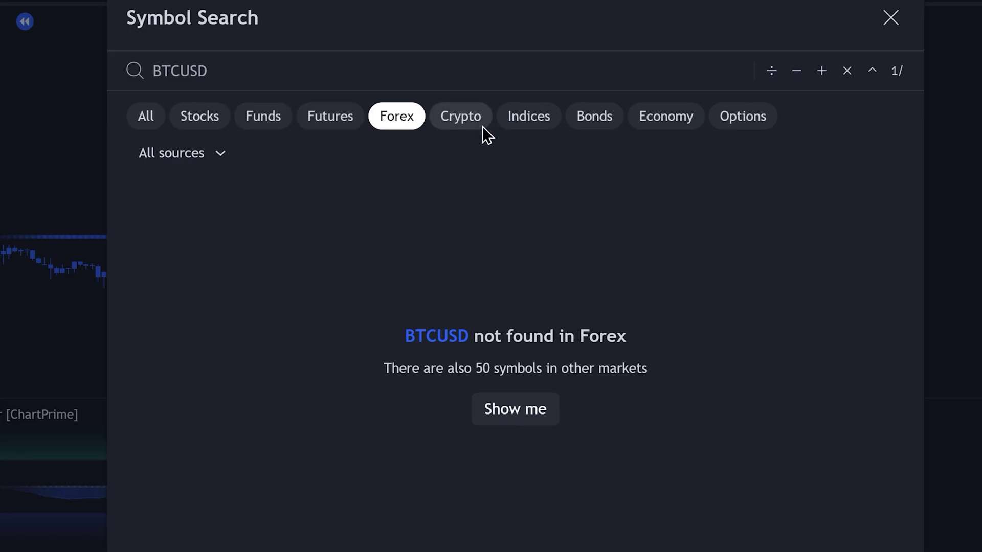
- Open the BTCUSD Coinbase hourly chart from the Crypto search results
{"action": "left_click", "coordinate": [465, 122]}
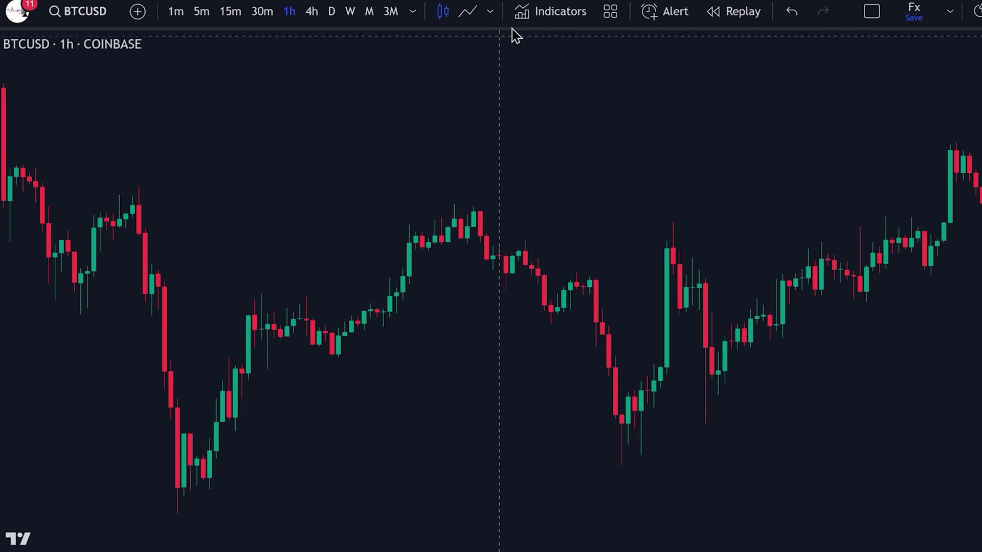
{"action": "left_click", "coordinate": [522, 12]}
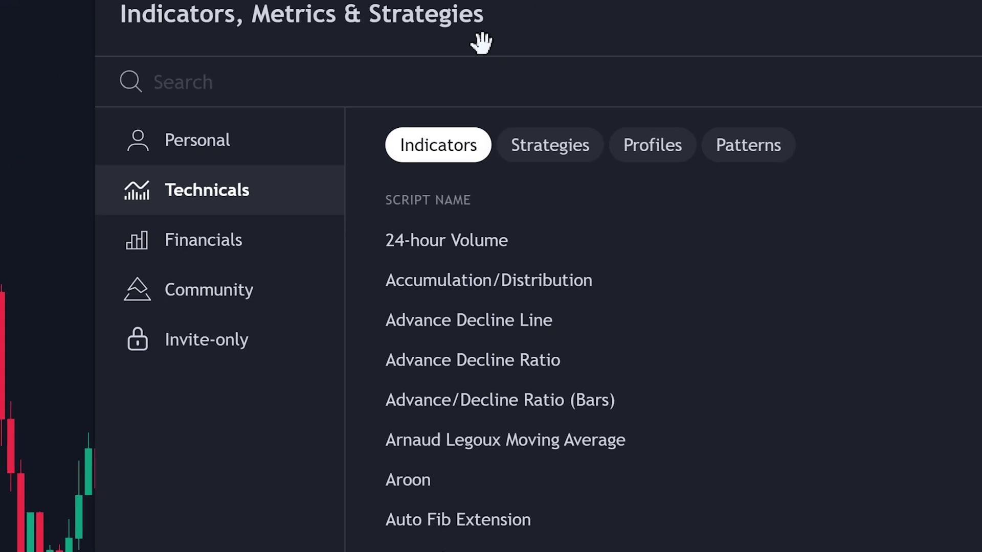
- Search 'Linear regression oscillator' and add the ChartPrime version to the chart
{"action": "left_click", "coordinate": [464, 81]}
{"action": "type", "text": "Linear regression oscillator"}
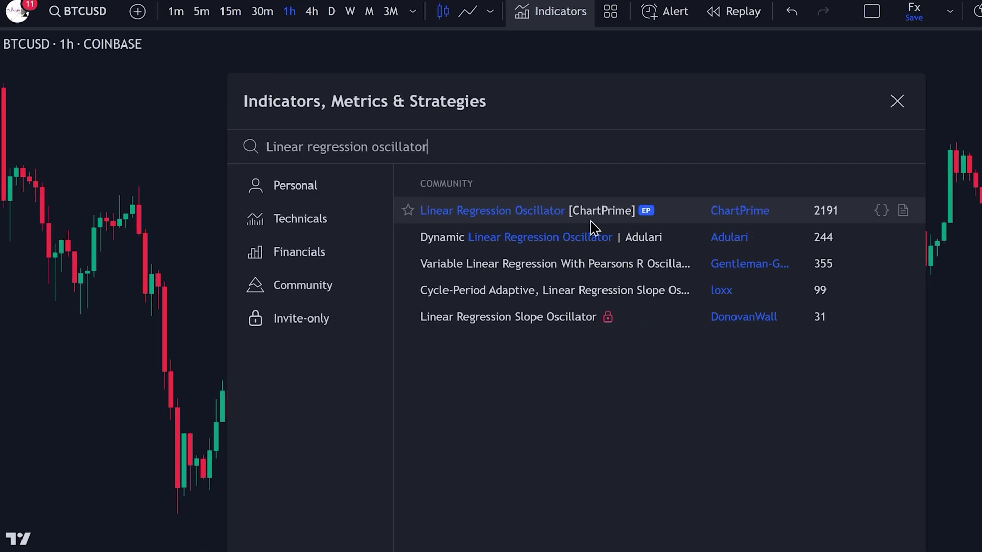
{"action": "left_click", "coordinate": [562, 226]}
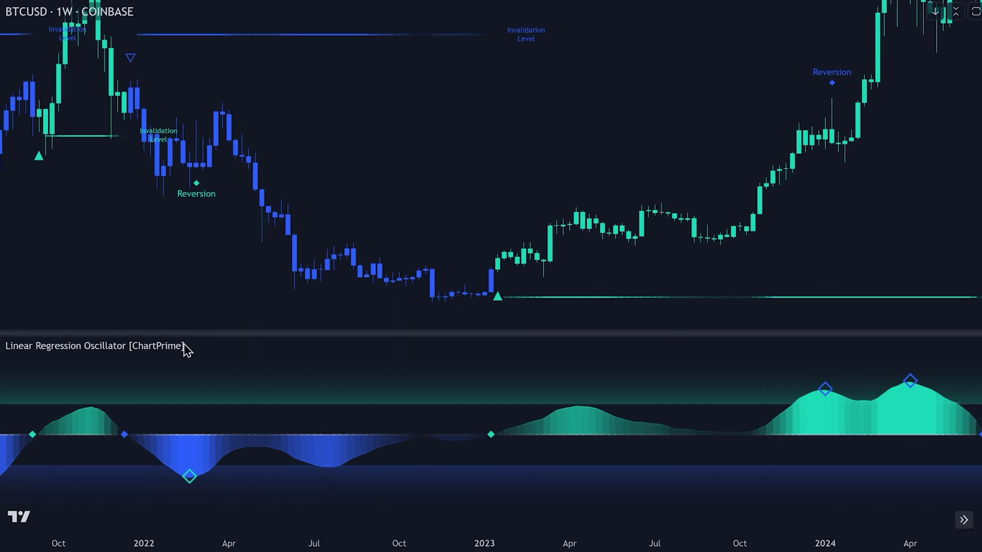
- Try oscillator Length 100, revert to 20, and toggle Plot Bar Color off and back on
{"action": "left_click", "coordinate": [219, 346]}
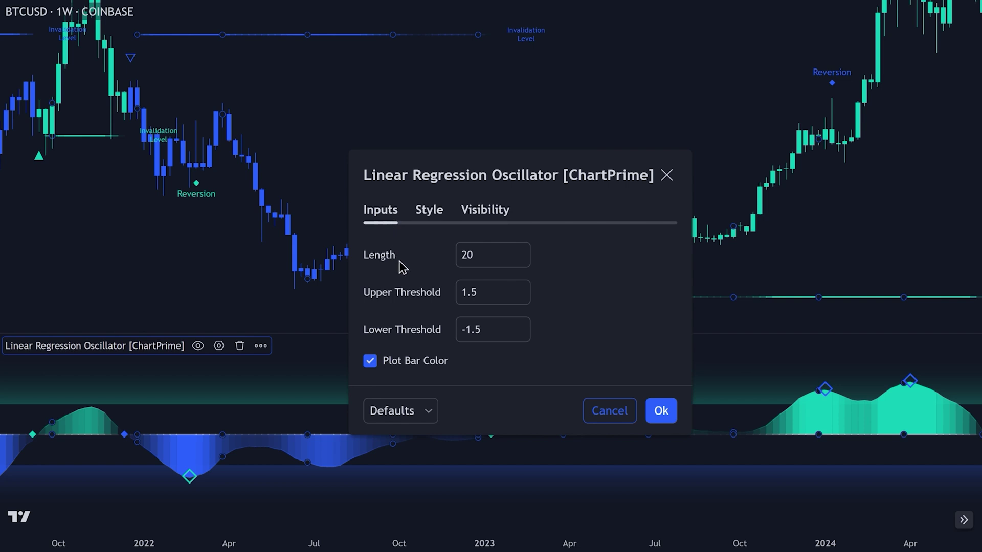
{"action": "left_click", "coordinate": [480, 256]}
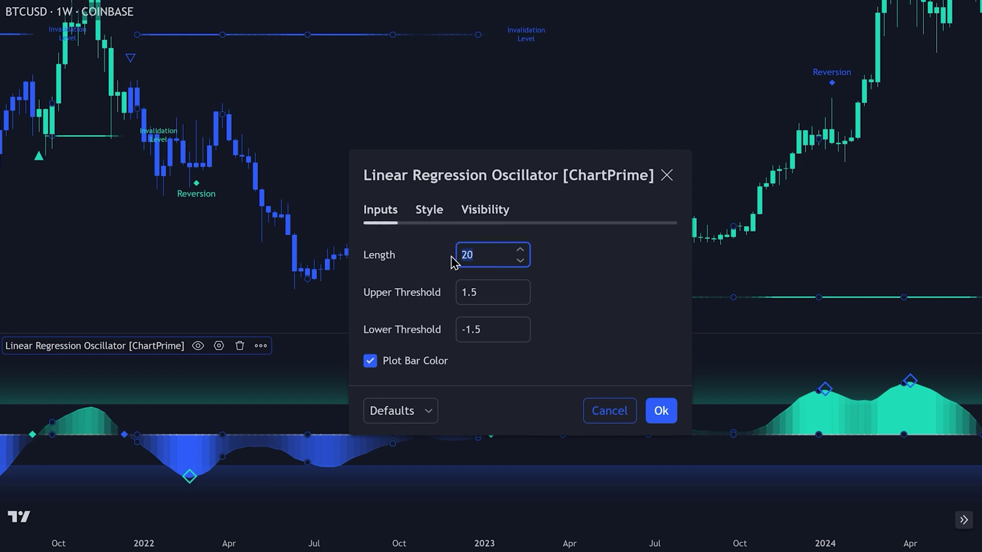
{"action": "type", "text": "100"}
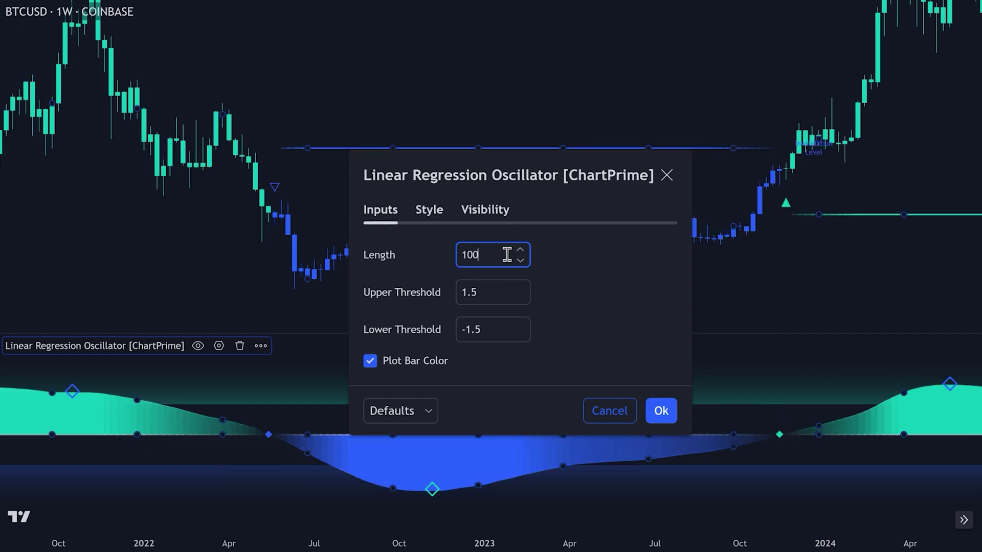
{"action": "left_click_drag", "start_coordinate": [506, 254], "coordinate": [462, 254]}
{"action": "type", "text": "20"}
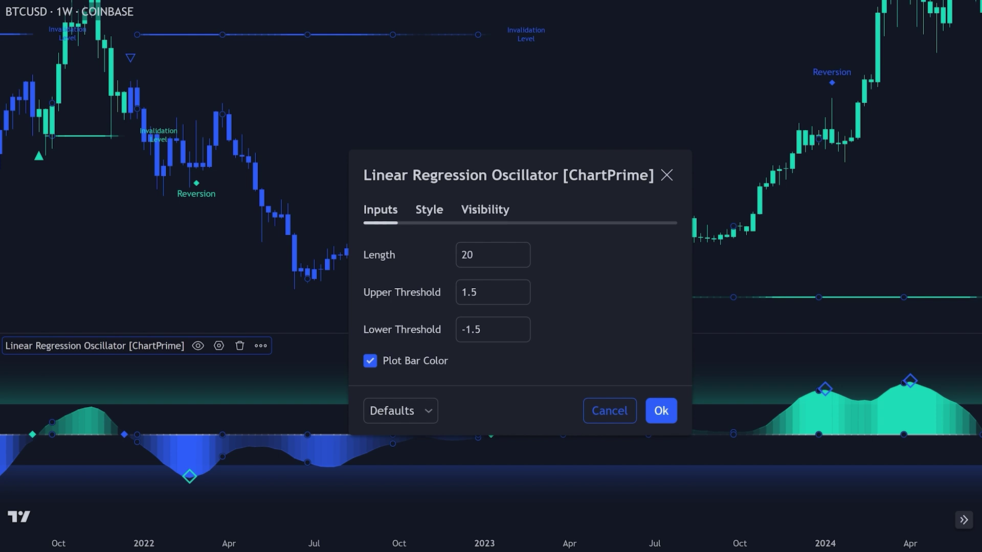
{"action": "left_click", "coordinate": [370, 363]}
{"action": "left_click", "coordinate": [370, 363]}
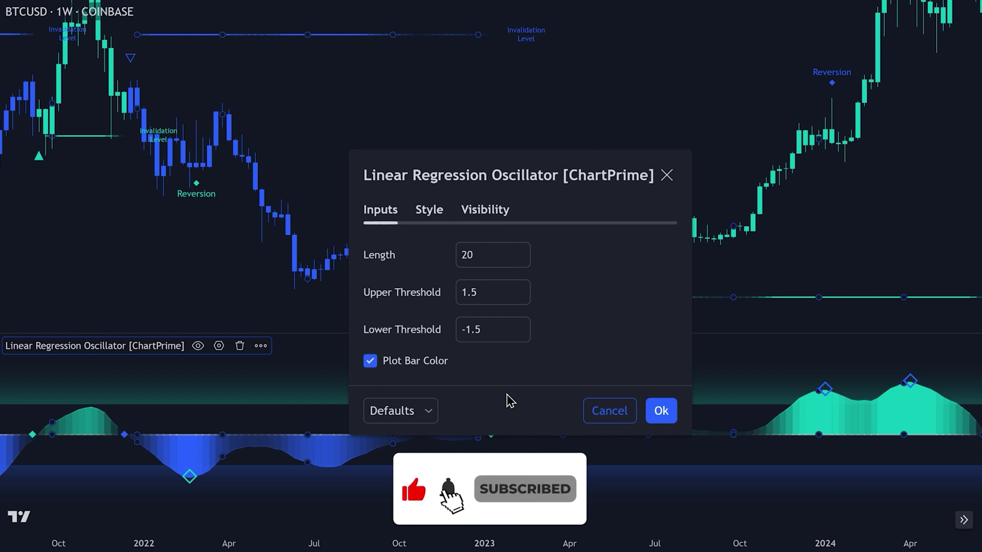
- On the Style tab, toggle the second plot, candle colouring, bar colouring and labels off and on
{"action": "left_click", "coordinate": [429, 209]}
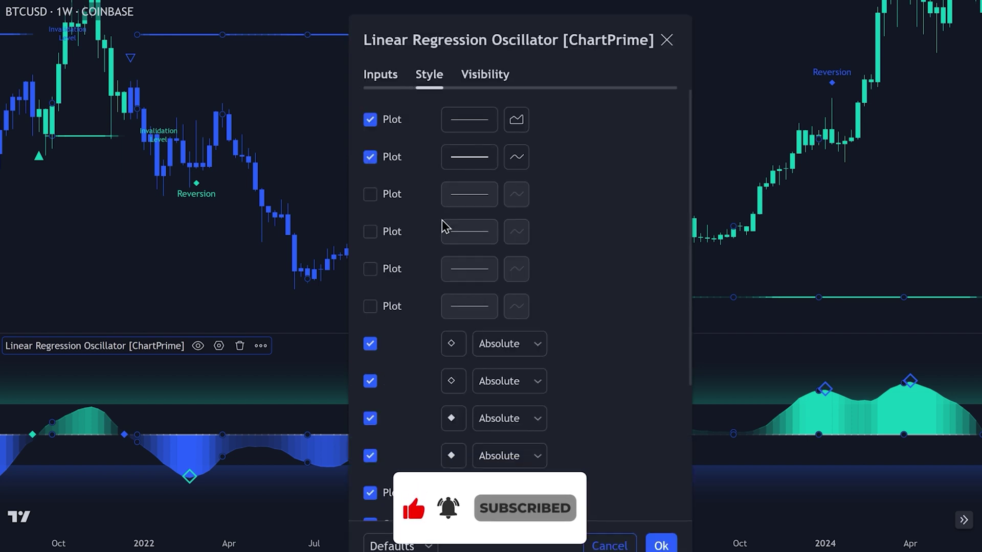
{"action": "scroll", "coordinate": [436, 286], "scroll_direction": "down", "scroll_amount": 4}
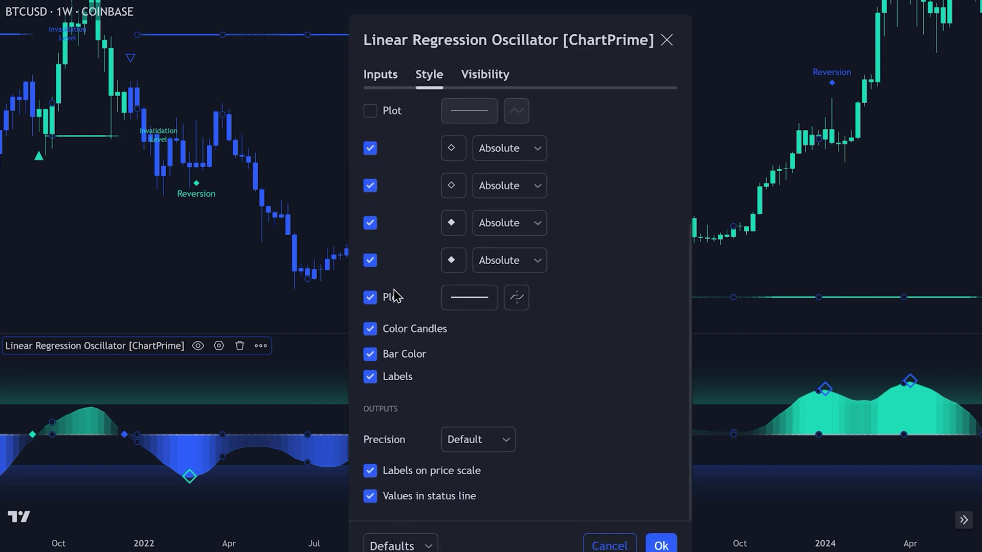
{"action": "left_click", "coordinate": [369, 299]}
{"action": "left_click", "coordinate": [369, 329]}
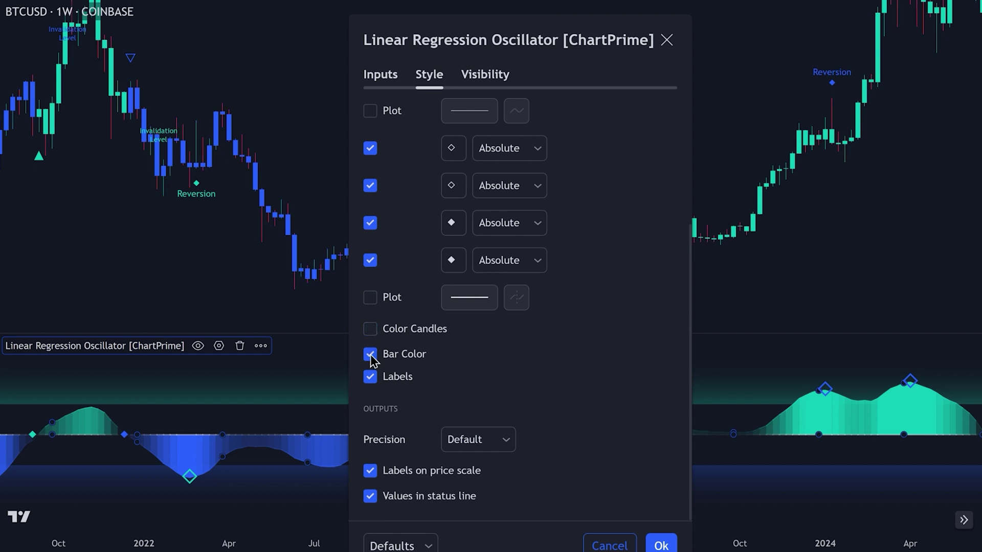
{"action": "left_click", "coordinate": [370, 354]}
{"action": "left_click", "coordinate": [370, 377]}
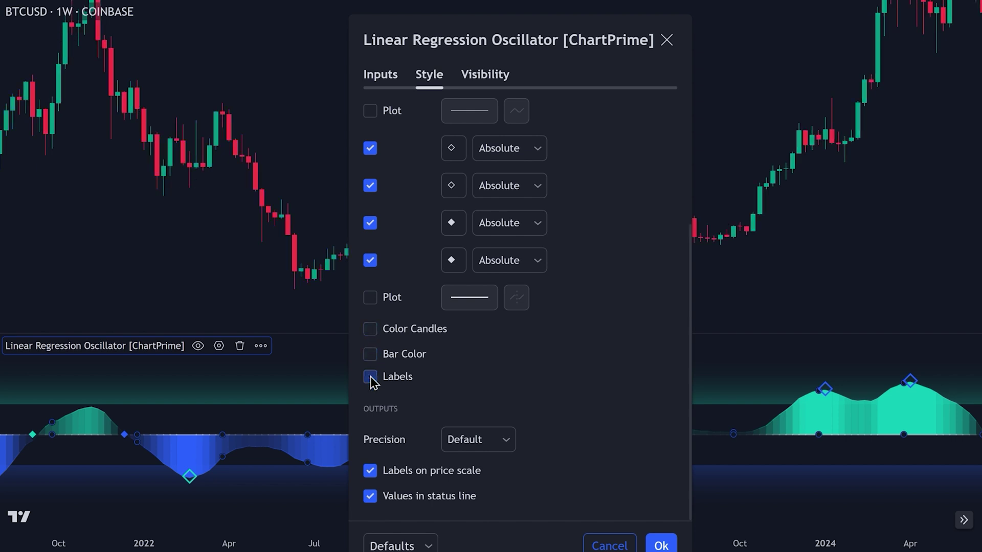
{"action": "left_click", "coordinate": [371, 381]}
{"action": "left_click", "coordinate": [371, 354]}
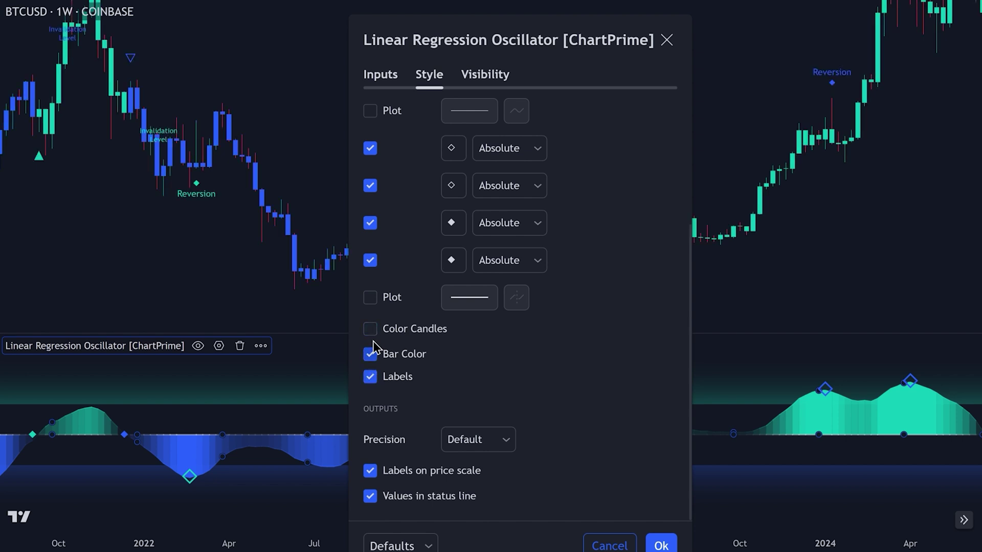
{"action": "left_click", "coordinate": [370, 330]}
{"action": "left_click", "coordinate": [370, 298]}
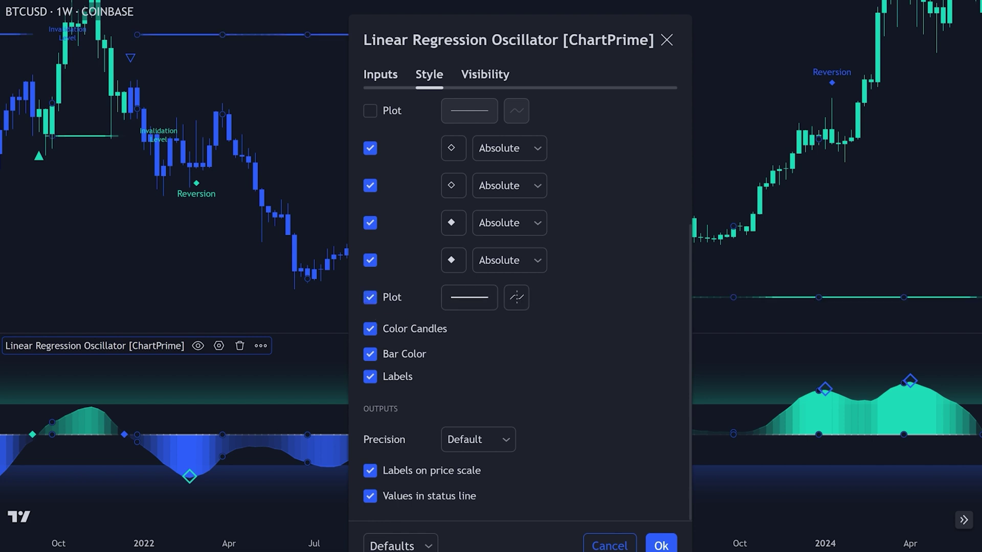
- Set the second plot line to thickest, then back to thinnest, and apply the settings
{"action": "left_click", "coordinate": [472, 307]}
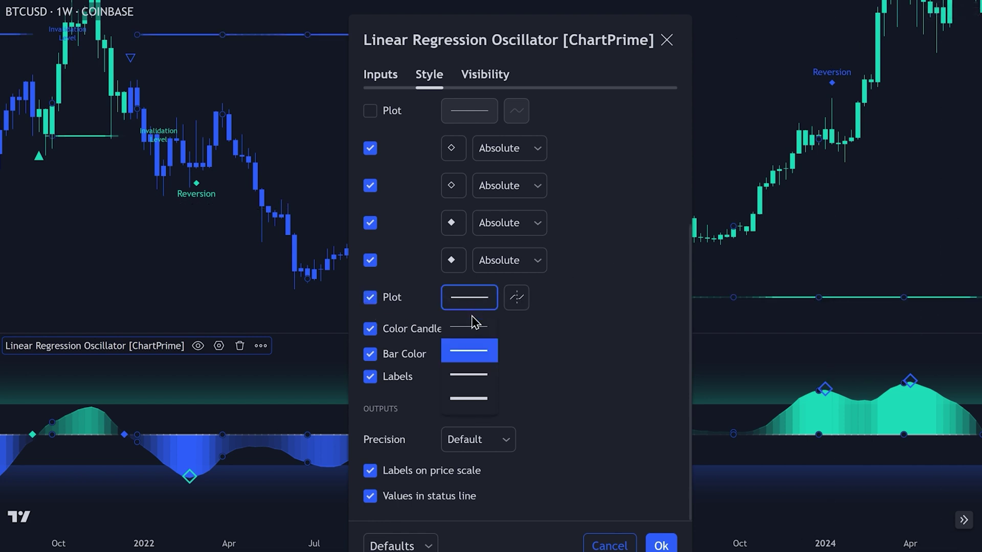
{"action": "left_click", "coordinate": [470, 398]}
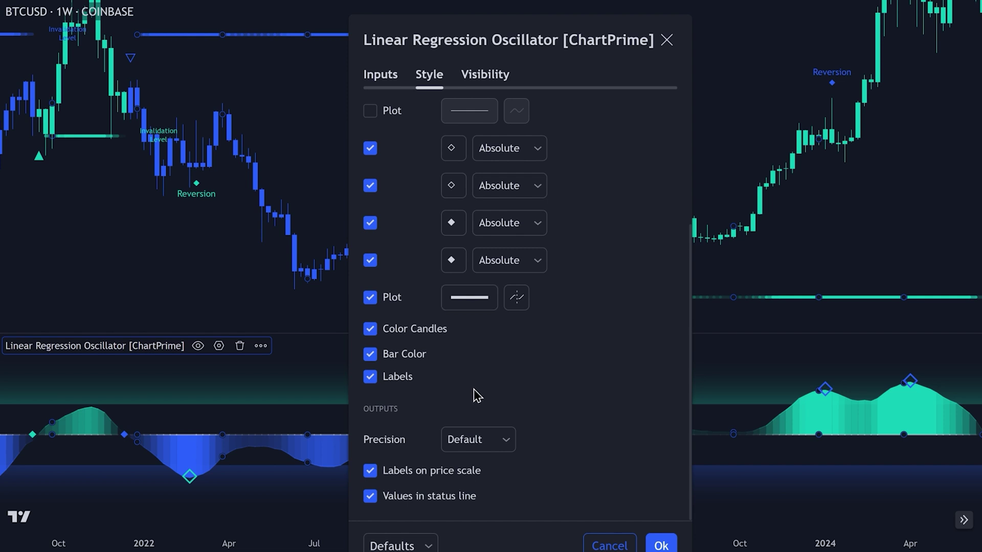
{"action": "left_click", "coordinate": [477, 306]}
{"action": "left_click", "coordinate": [469, 333]}
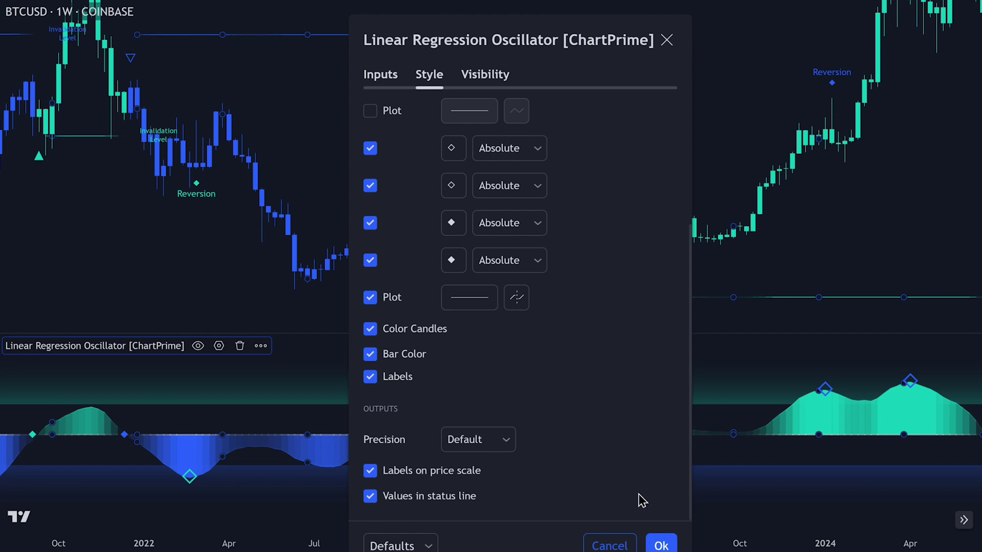
{"action": "left_click", "coordinate": [661, 545]}
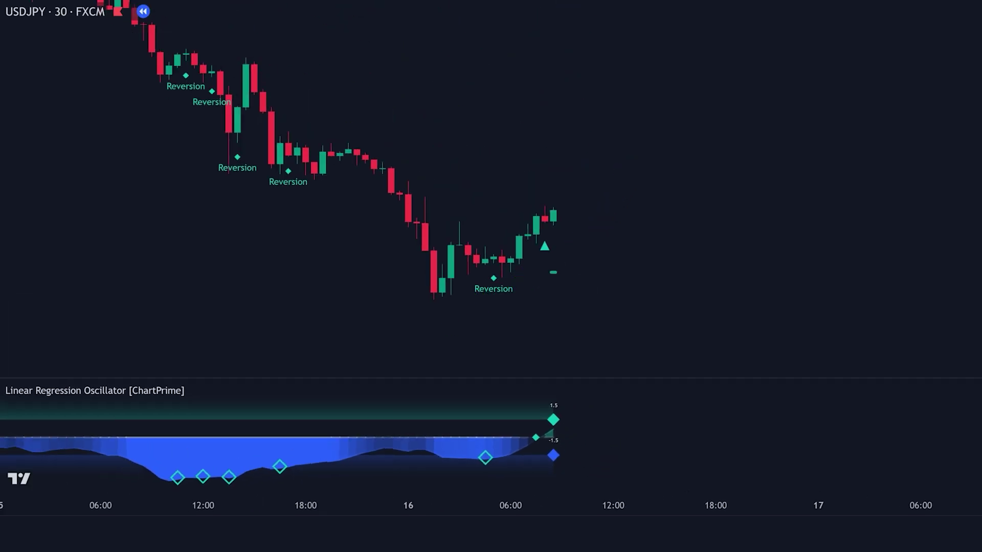
- Place a long position at the latest USDJPY candle with a lower stop, higher target and wider span
{"action": "left_click", "coordinate": [553, 210]}
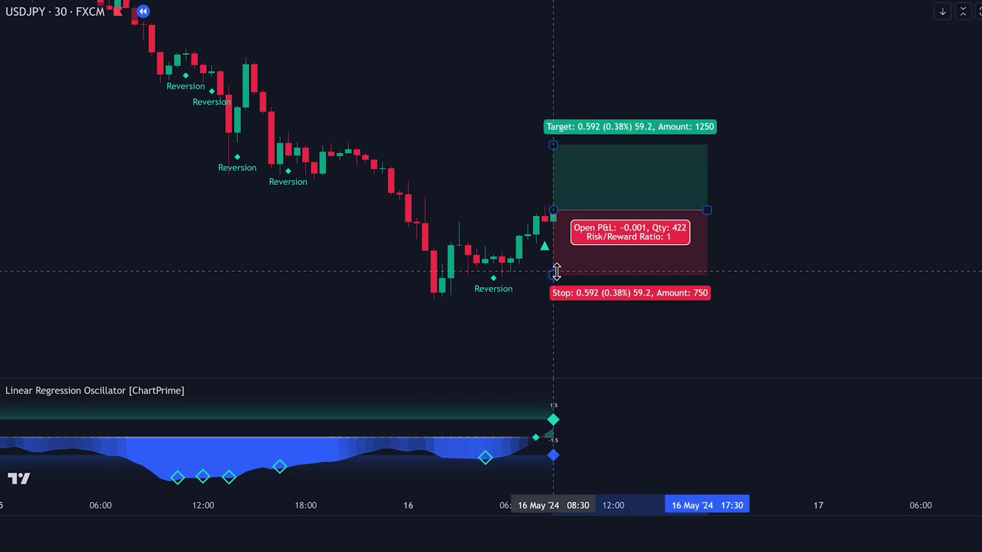
{"action": "left_click_drag", "start_coordinate": [553, 274], "coordinate": [554, 299]}
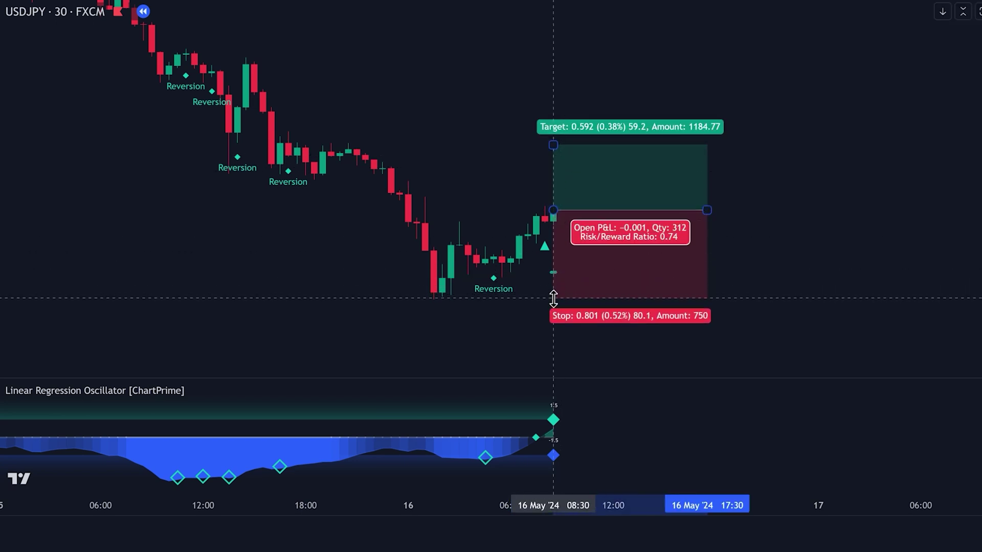
{"action": "left_click_drag", "start_coordinate": [557, 145], "coordinate": [555, 77]}
{"action": "left_click_drag", "start_coordinate": [705, 212], "coordinate": [938, 210]}
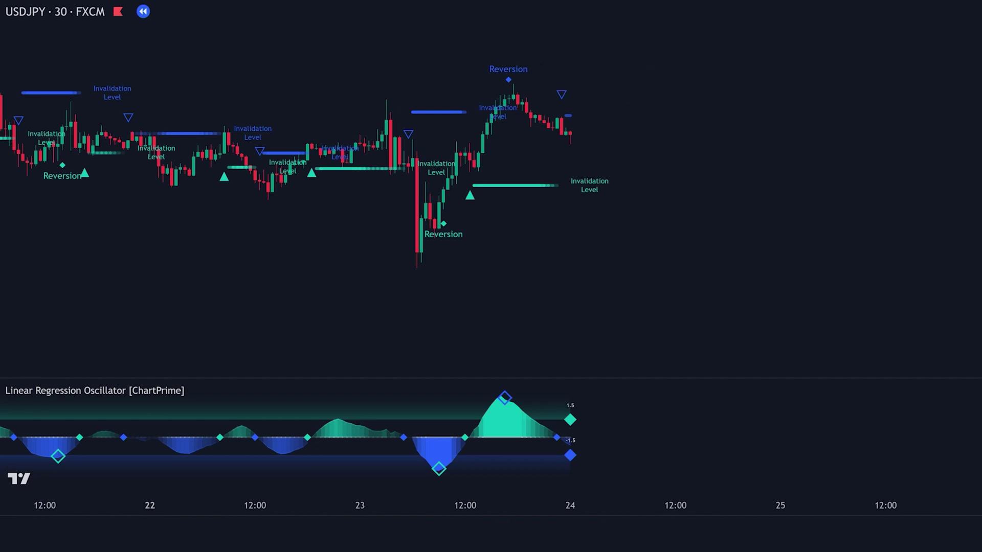
- Place a short position with stop at 0.565 and target 0.885 below, extend it, then replay
{"action": "left_click", "coordinate": [579, 143]}
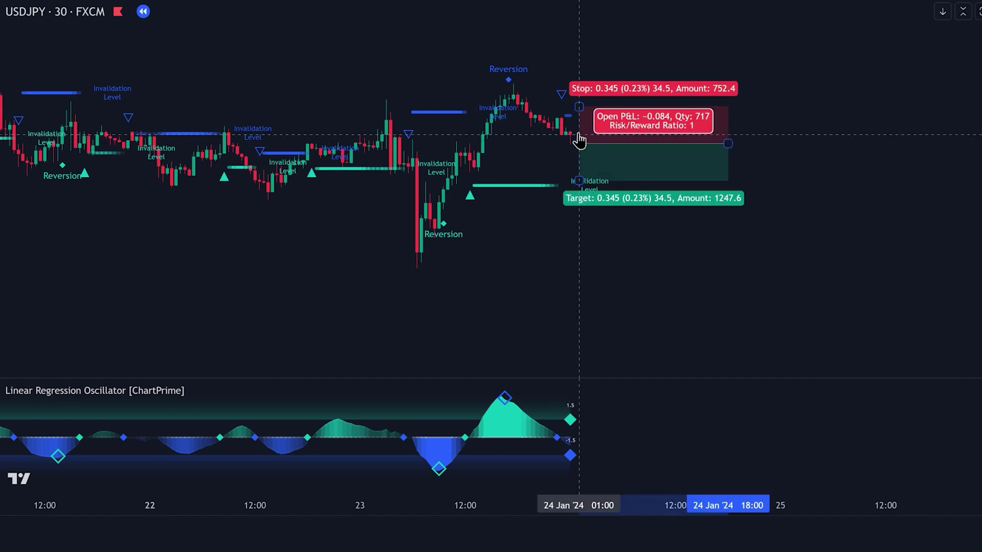
{"action": "left_click_drag", "start_coordinate": [579, 107], "coordinate": [584, 84]}
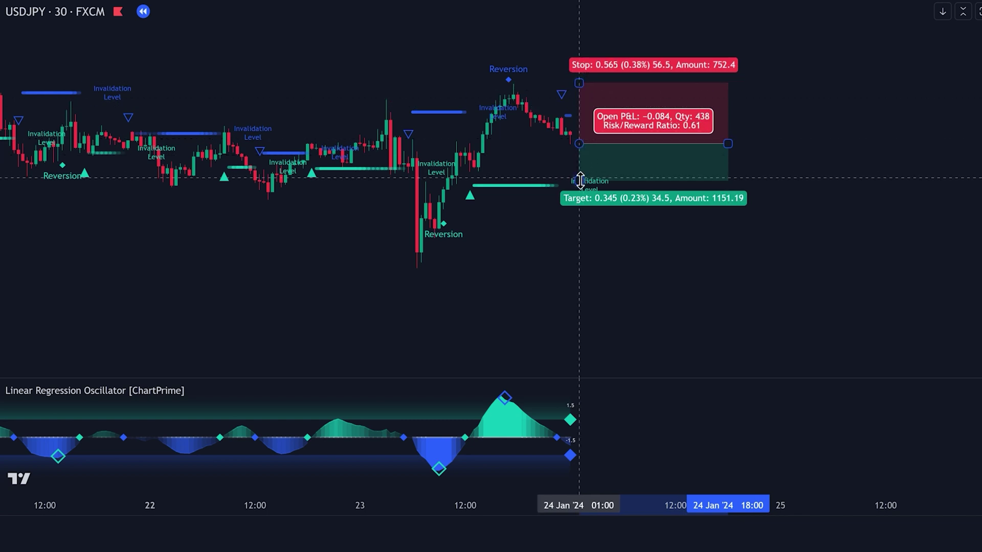
{"action": "left_click_drag", "start_coordinate": [580, 180], "coordinate": [587, 238]}
{"action": "left_click_drag", "start_coordinate": [727, 143], "coordinate": [837, 143]}
{"action": "left_click", "coordinate": [332, 506]}
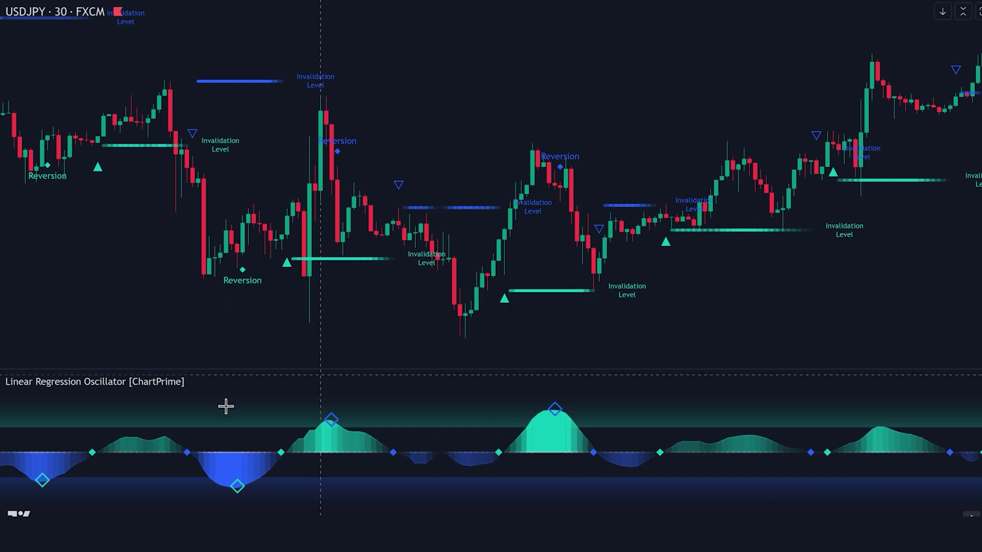
- Enable the oscillator's Plot Bar Color option in its settings and confirm with Ok
{"action": "left_click", "coordinate": [216, 387]}
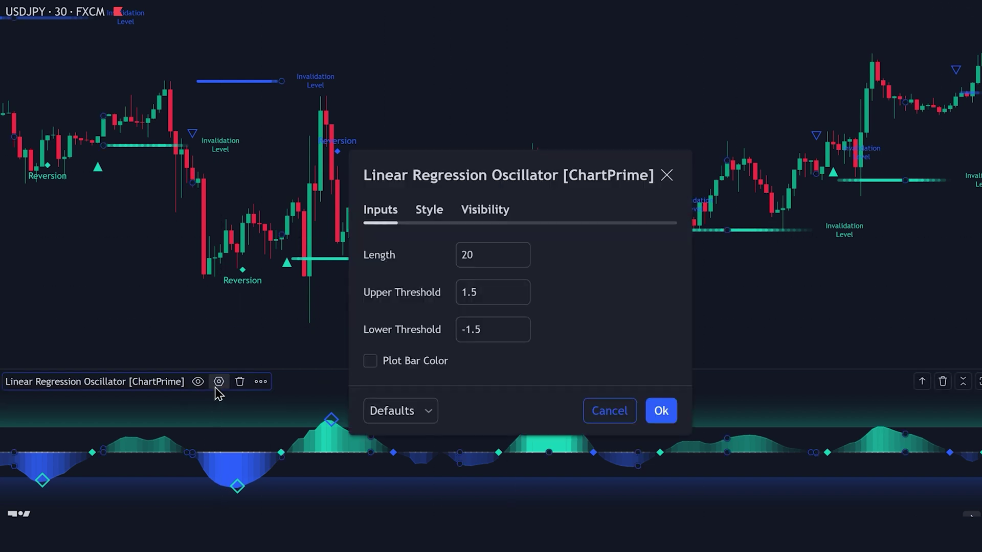
{"action": "left_click", "coordinate": [369, 365]}
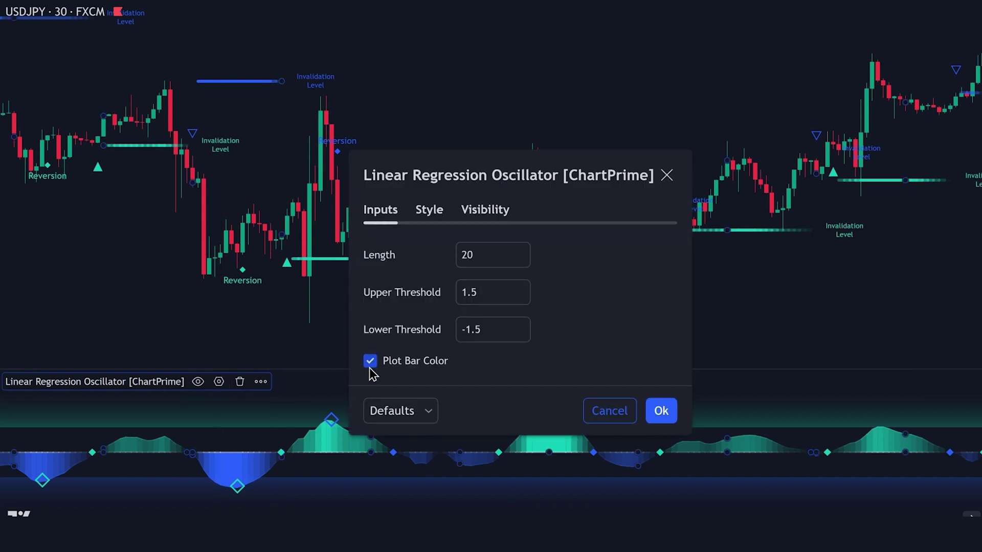
{"action": "left_click", "coordinate": [661, 410]}
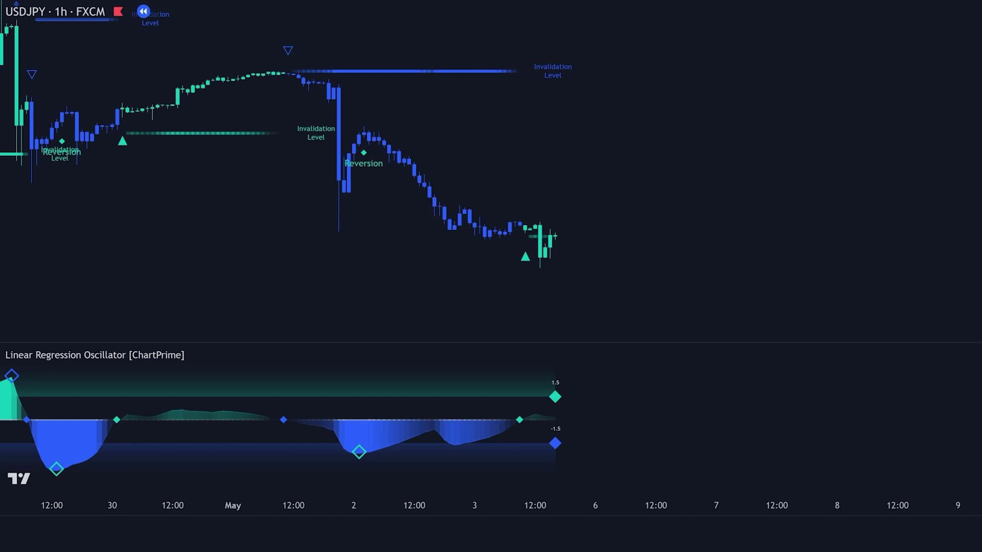
- Place a long trade at the last USDJPY candle with tighter stop, higher target, then replay and widen it
{"action": "left_click", "coordinate": [555, 231]}
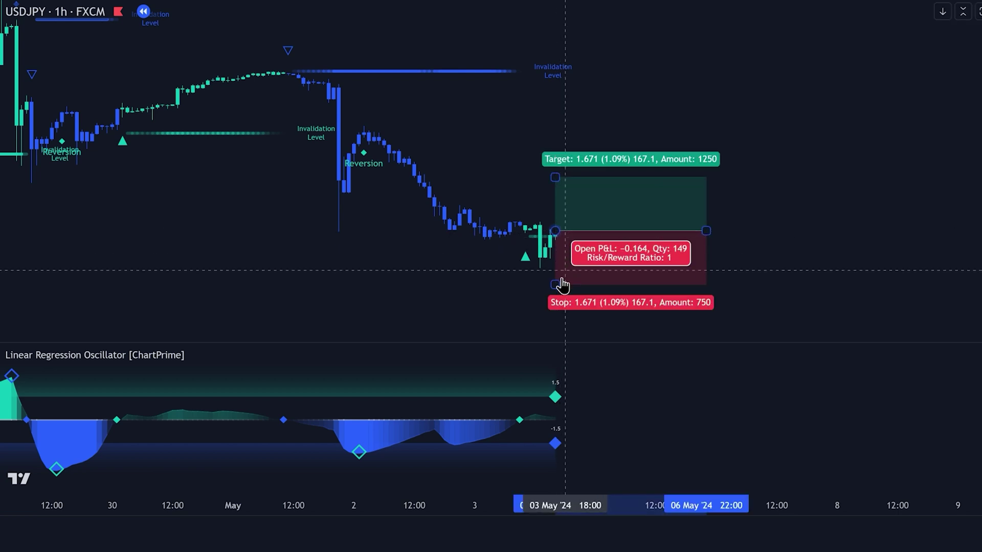
{"action": "left_click_drag", "start_coordinate": [556, 284], "coordinate": [556, 271]}
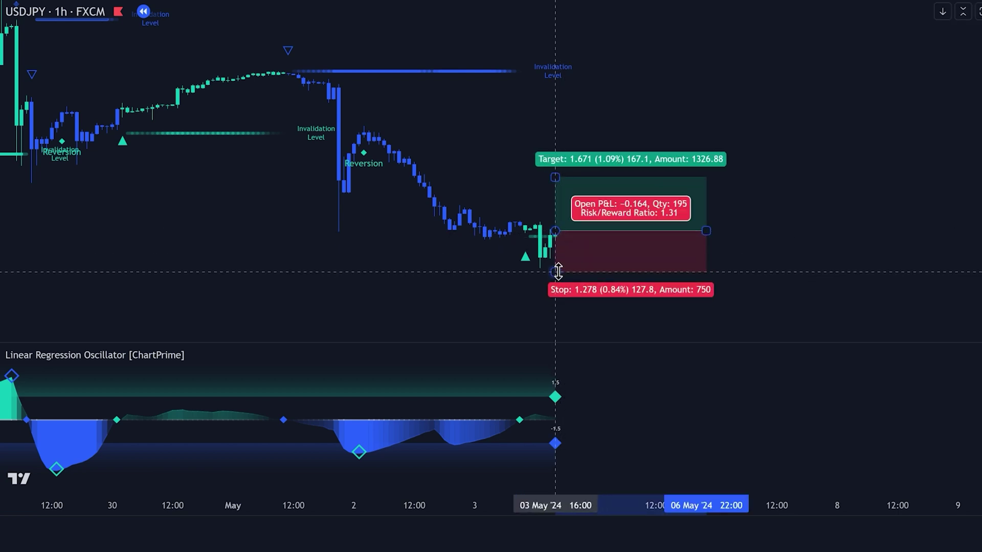
{"action": "mouse_move", "coordinate": [556, 172]}
{"action": "left_mouse_down"}
{"action": "mouse_move", "coordinate": [556, 134]}
{"action": "mouse_move", "coordinate": [555, 160]}
{"action": "left_mouse_up"}
{"action": "left_click_drag", "start_coordinate": [706, 231], "coordinate": [782, 245]}
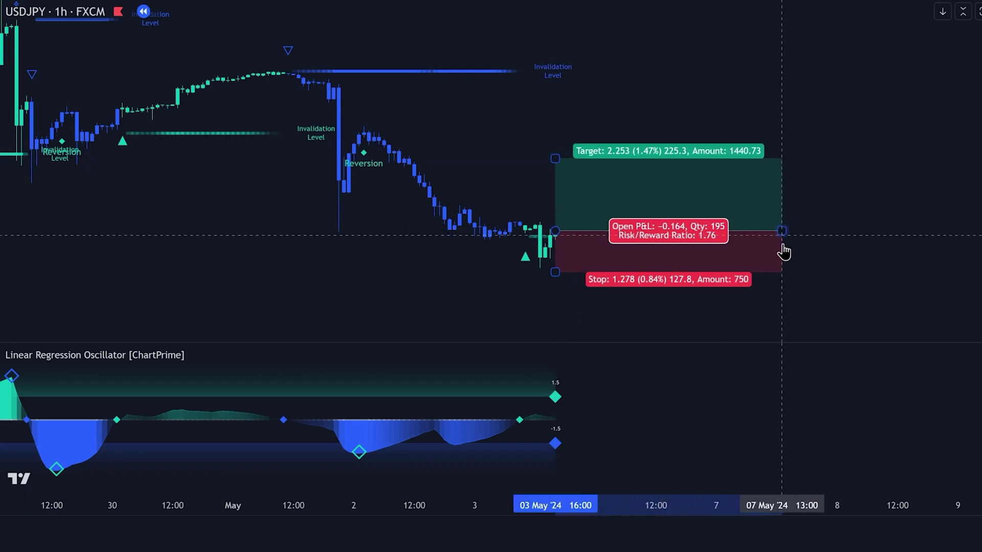
{"action": "left_click", "coordinate": [328, 527]}
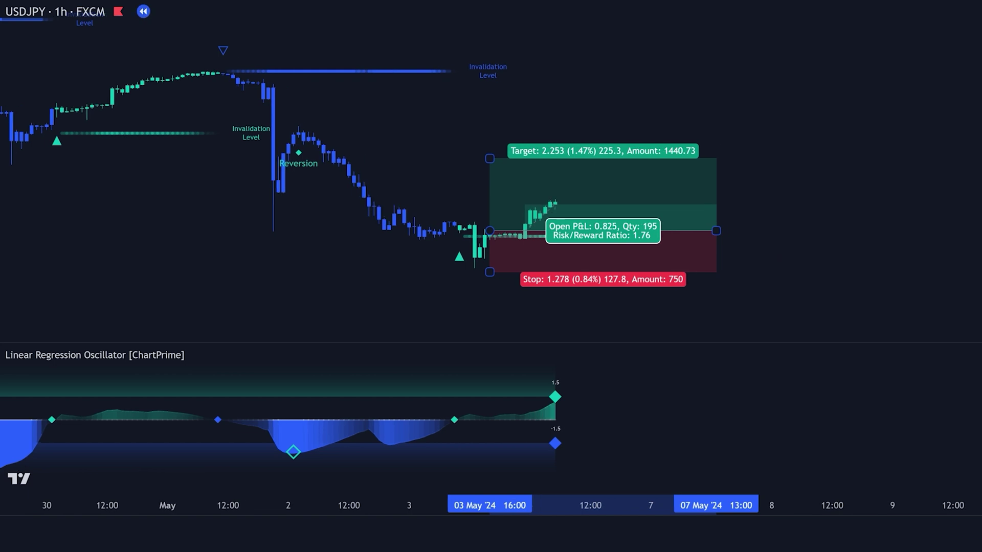
{"action": "left_click_drag", "start_coordinate": [457, 232], "coordinate": [545, 231]}
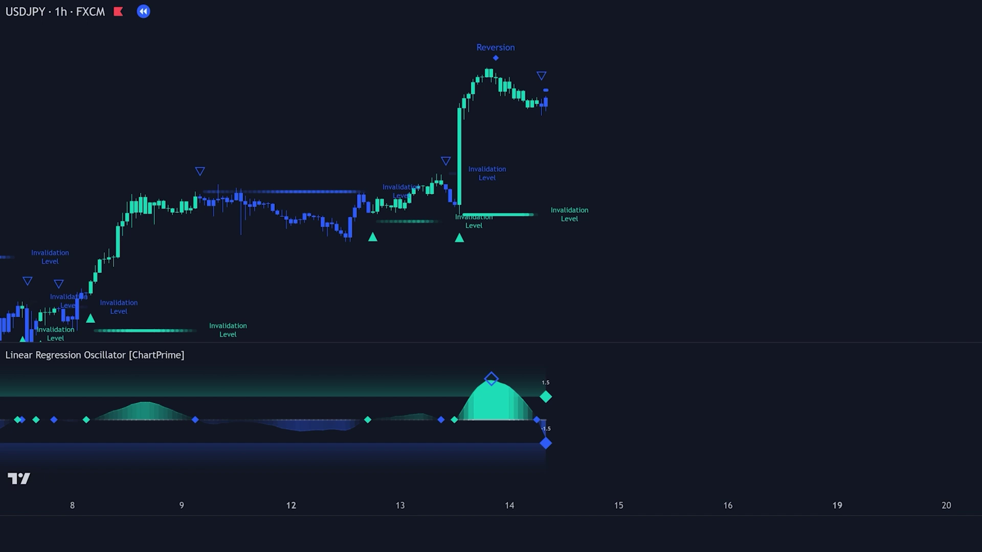
- Place a short trade with stop 0.546 and target 0.831, replay forward, then choose BTCUSD crypto
{"action": "left_click", "coordinate": [551, 108]}
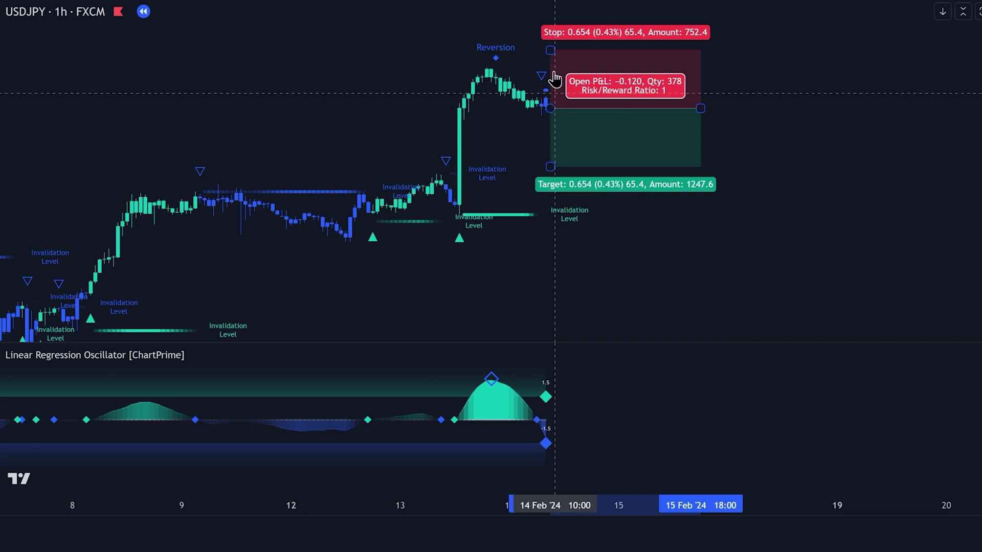
{"action": "left_click_drag", "start_coordinate": [551, 49], "coordinate": [551, 60]}
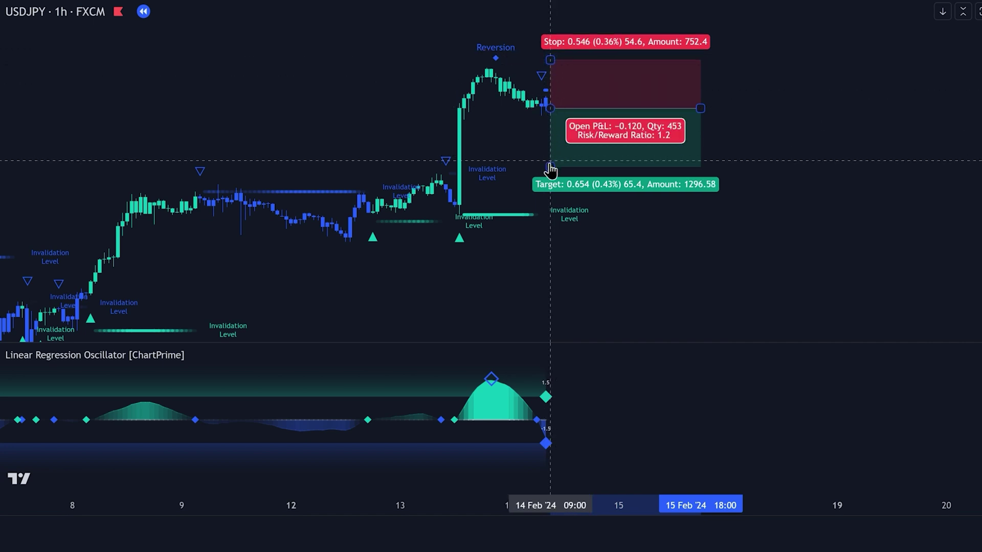
{"action": "left_click_drag", "start_coordinate": [549, 164], "coordinate": [551, 182]}
{"action": "left_click_drag", "start_coordinate": [701, 108], "coordinate": [888, 108]}
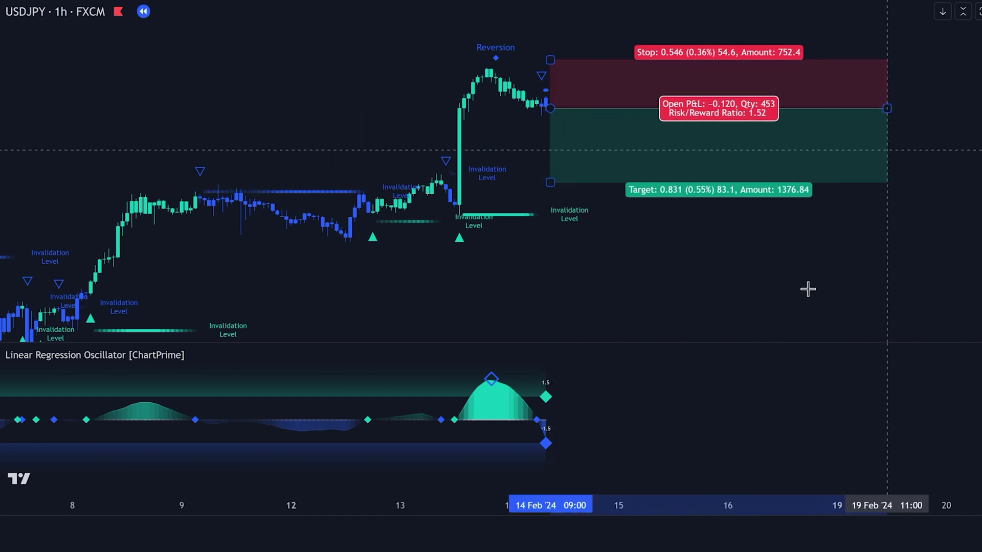
{"action": "key", "text": "shift+Down"}
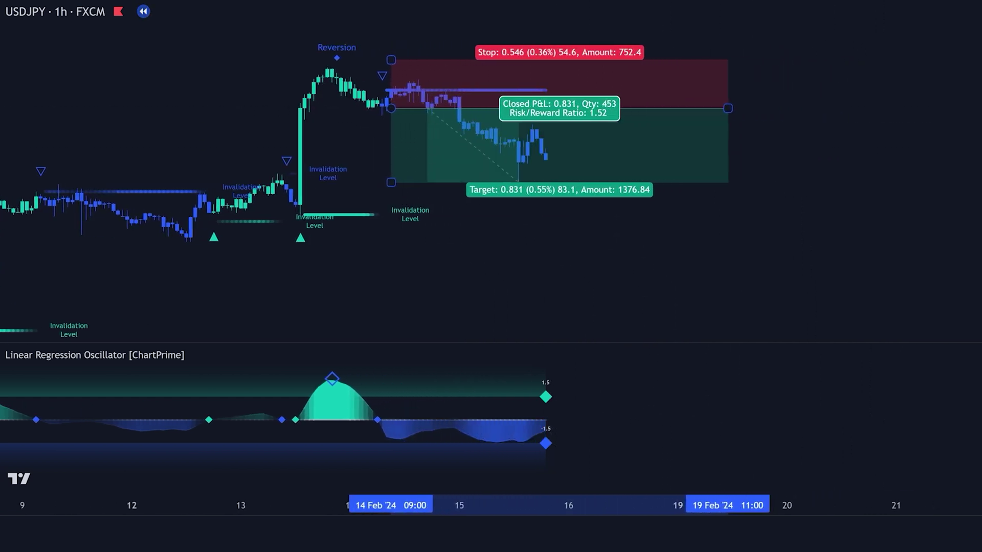
{"action": "left_click_drag", "start_coordinate": [501, 298], "coordinate": [642, 298]}
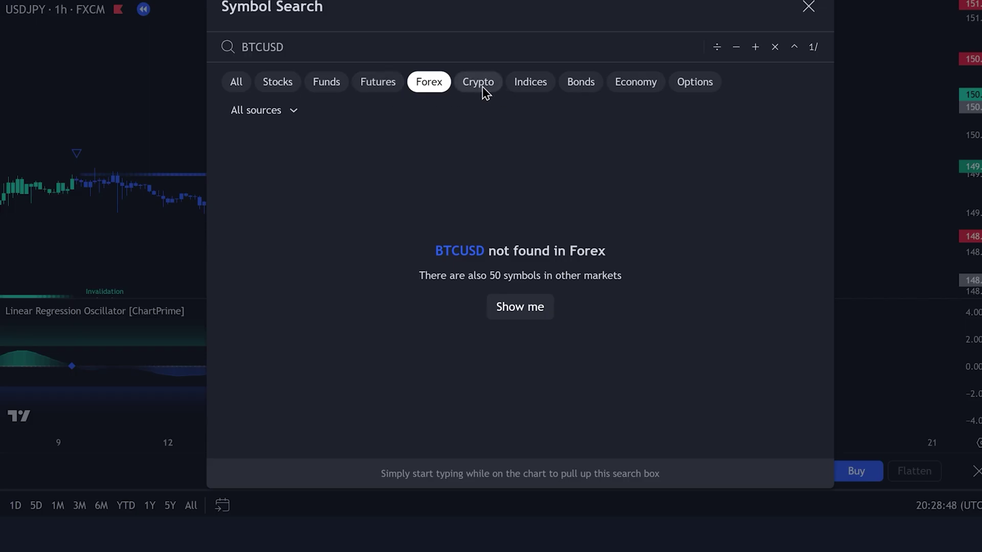
{"action": "left_click", "coordinate": [483, 87]}
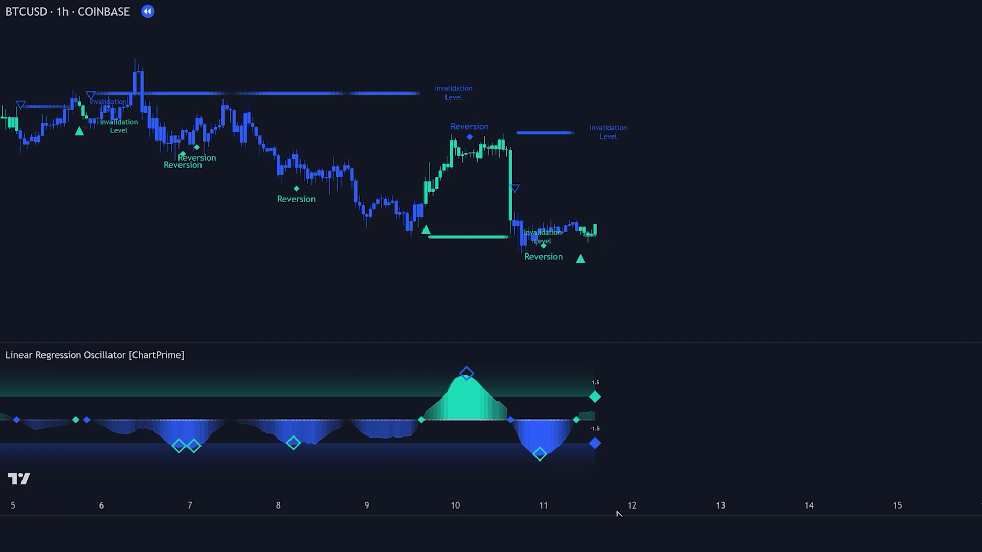
- Place a long trade at the last BTCUSD candle with stop 1,235.66, raised target and wider box
{"action": "left_click", "coordinate": [595, 225]}
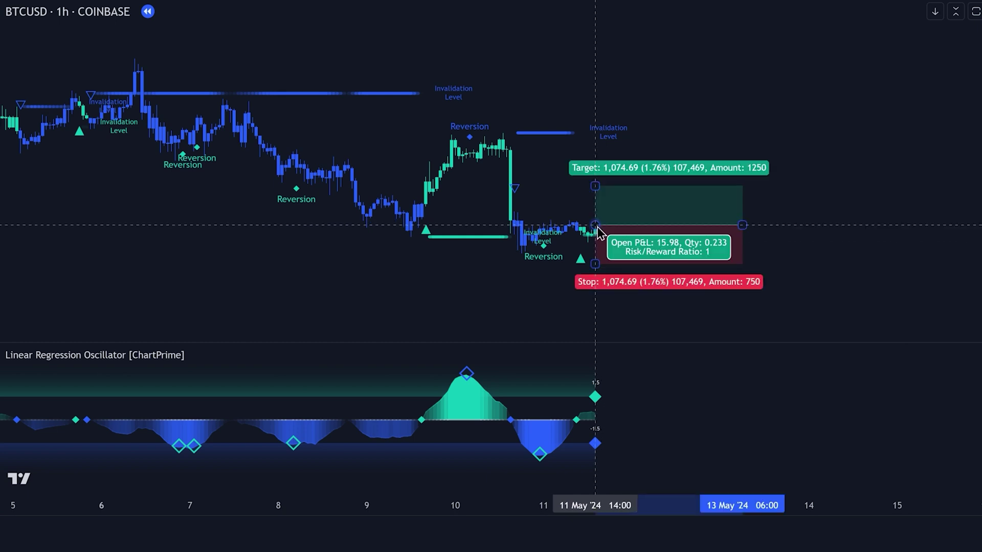
{"action": "left_click_drag", "start_coordinate": [595, 264], "coordinate": [599, 270]}
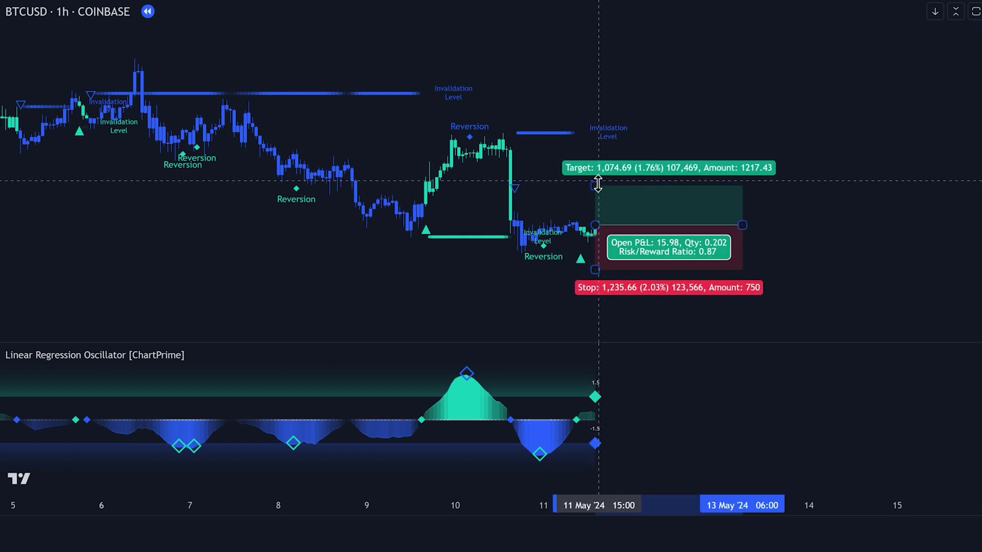
{"action": "left_click_drag", "start_coordinate": [598, 182], "coordinate": [597, 157]}
{"action": "left_click_drag", "start_coordinate": [744, 226], "coordinate": [878, 225]}
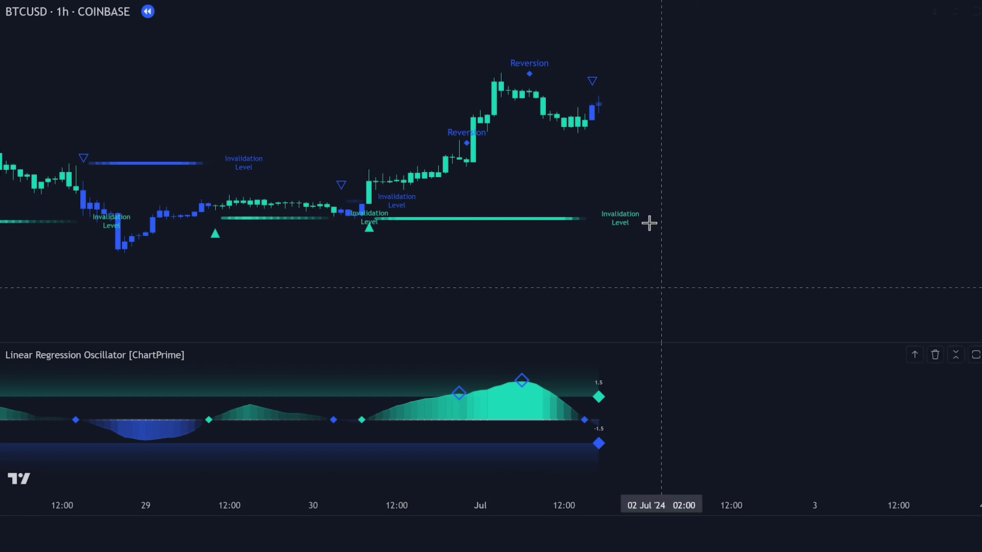
- Place a Short Position on the 1 July sell candle, stop 1,077.05 at 1.57 risk/reward, extend it, and replay forward
{"action": "left_click", "coordinate": [605, 110]}
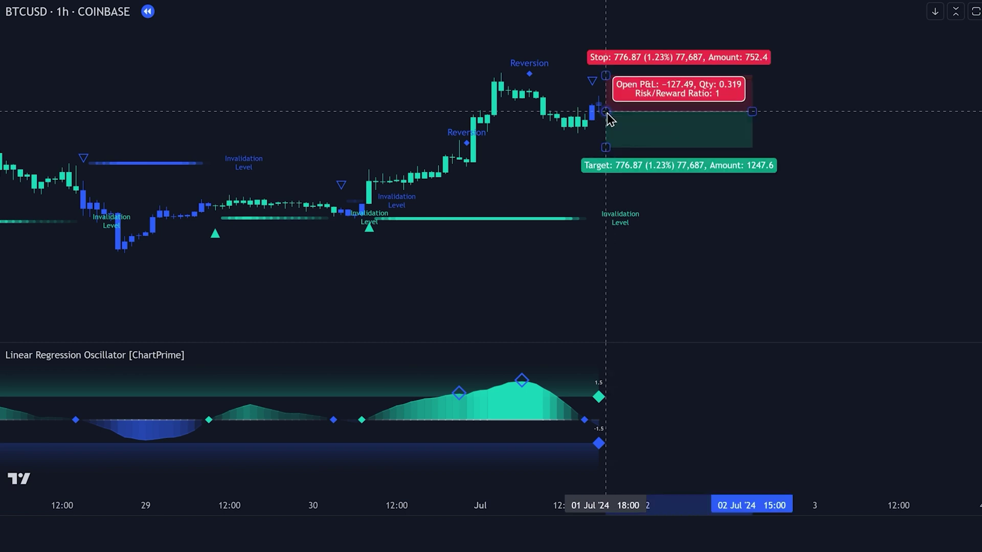
{"action": "left_click_drag", "start_coordinate": [611, 70], "coordinate": [611, 56]}
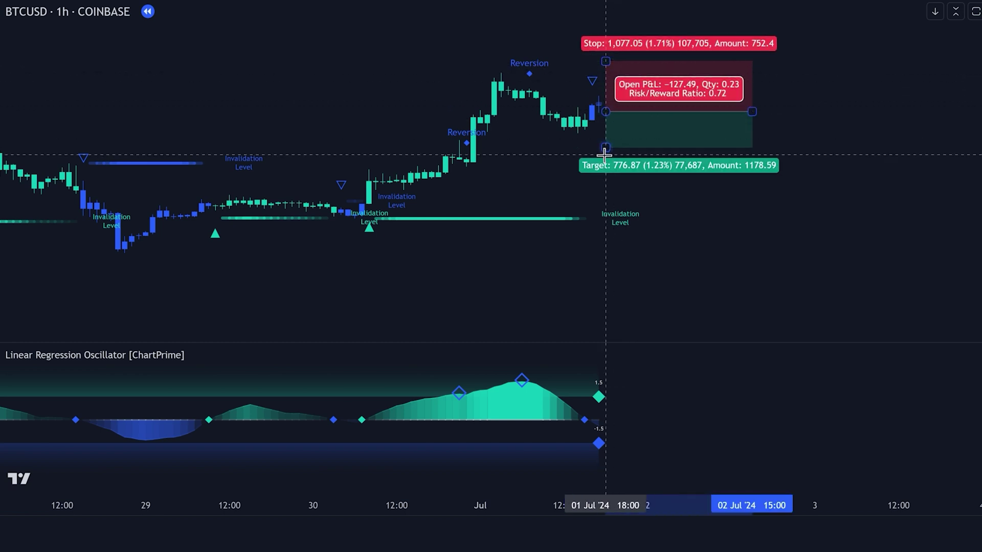
{"action": "left_click_drag", "start_coordinate": [605, 147], "coordinate": [610, 191]}
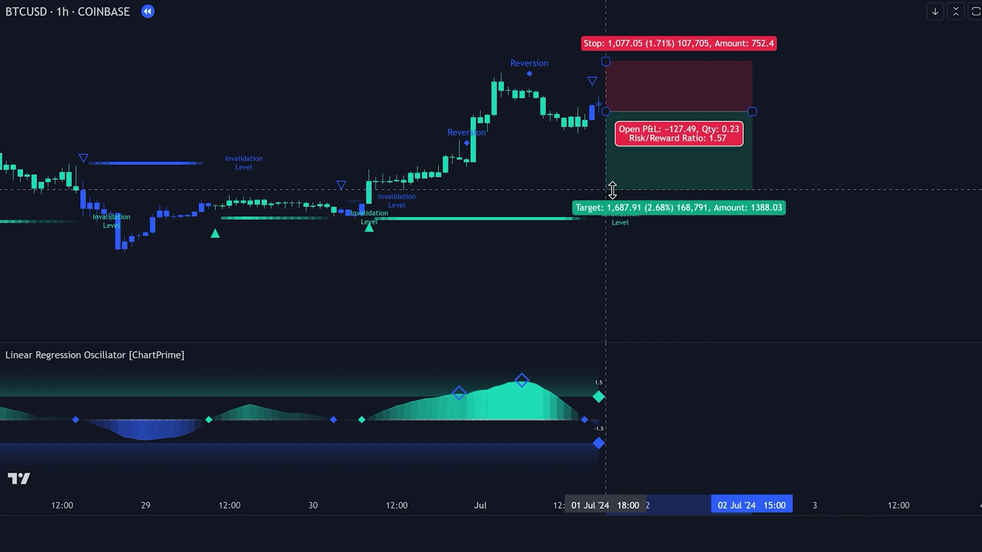
{"action": "left_click_drag", "start_coordinate": [805, 114], "coordinate": [842, 112]}
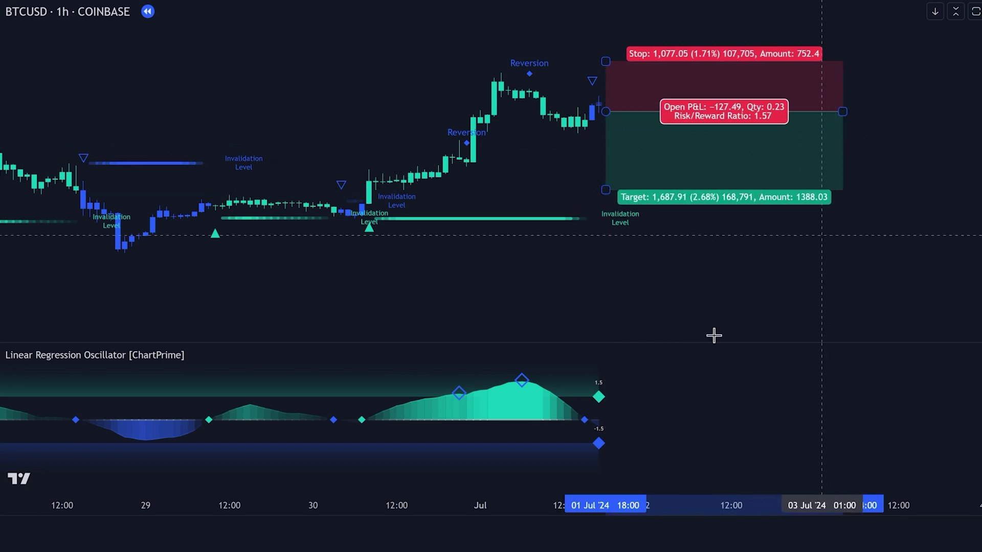
{"action": "key", "text": "shift+Down"}
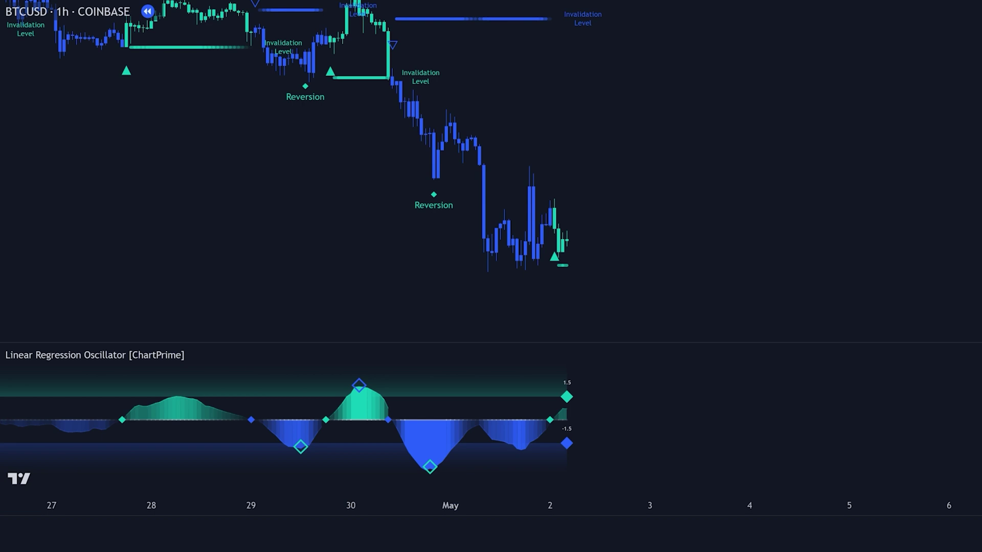
- Place a Long Position at the 2 May buy signal: stop 1,441.61, target 2,430.14, extended to 5 May
{"action": "left_click", "coordinate": [570, 232]}
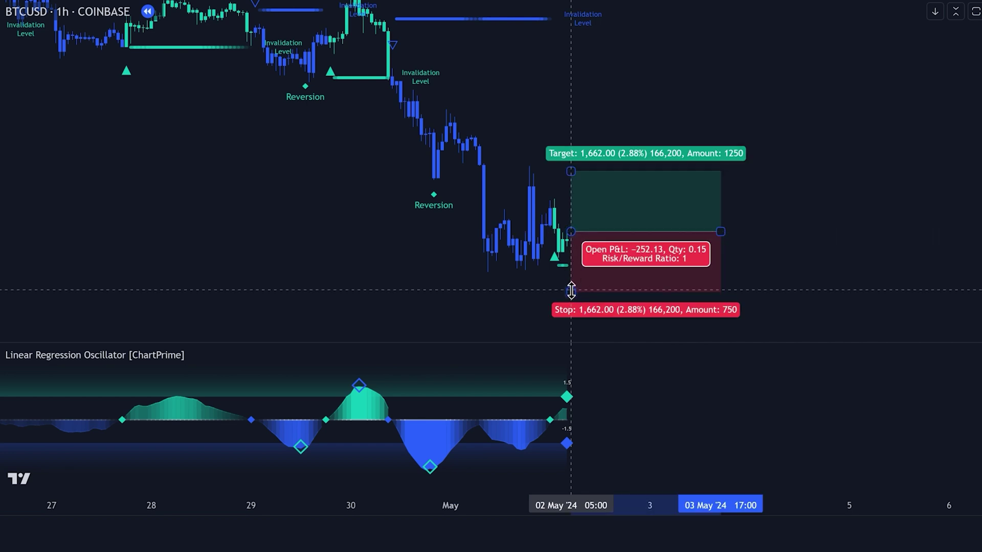
{"action": "left_click_drag", "start_coordinate": [570, 290], "coordinate": [571, 284]}
{"action": "left_click_drag", "start_coordinate": [570, 174], "coordinate": [572, 144]}
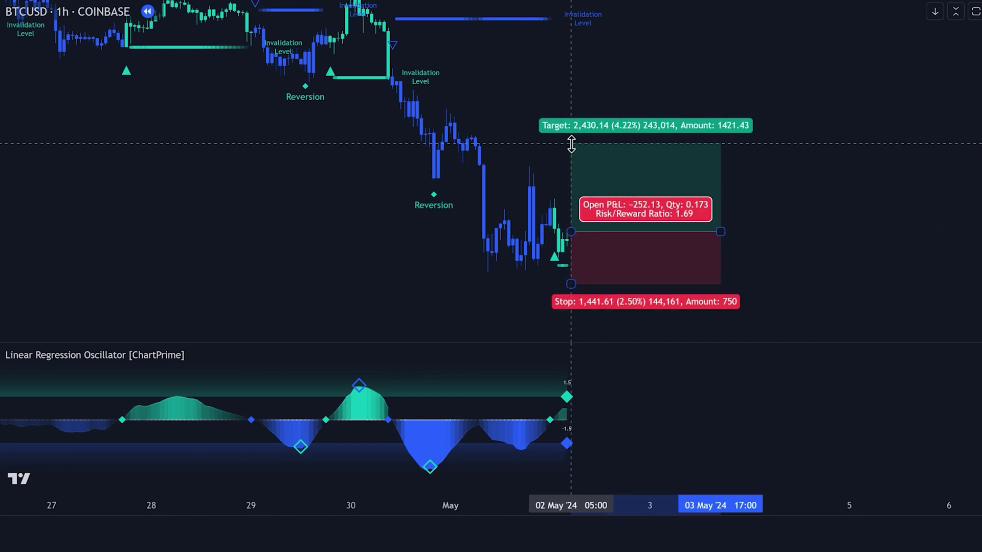
{"action": "left_click_drag", "start_coordinate": [722, 230], "coordinate": [899, 232]}
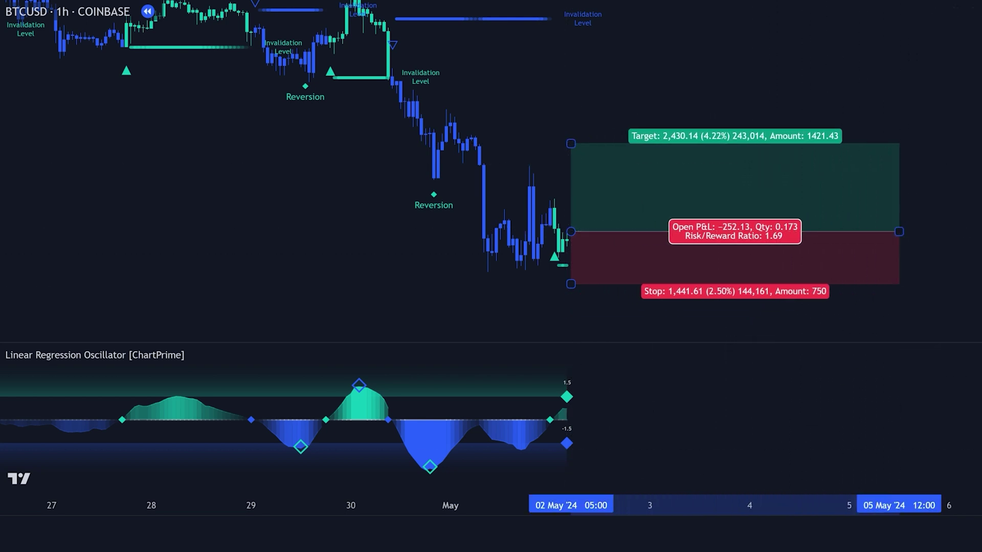